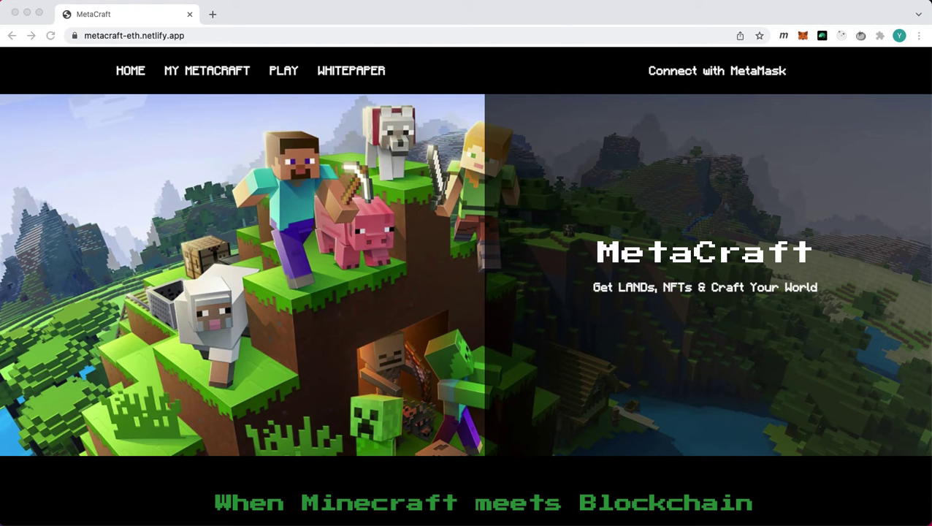
Step: Open the My MetaCraft page listing your lands and the 0 $BUILD to claim
{"action": "left_click", "coordinate": [217, 76]}
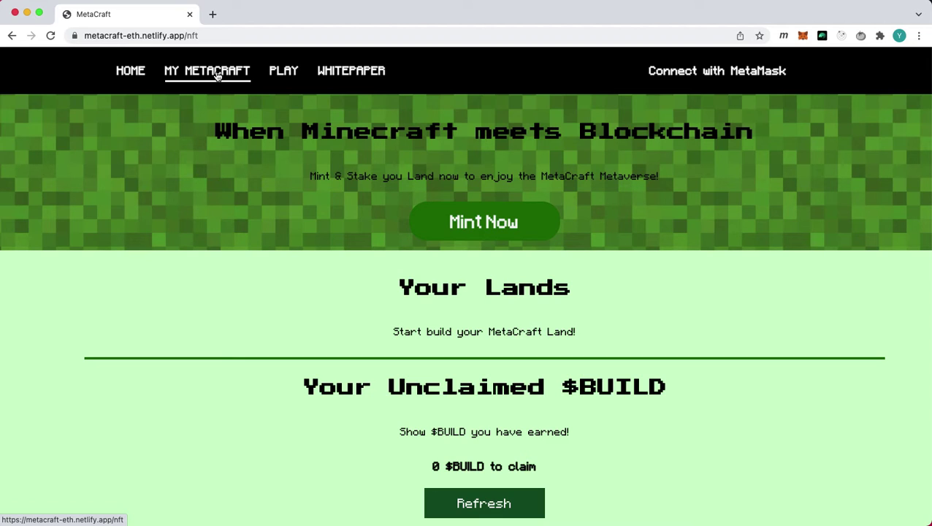
Step: Connect the MetaMask wallet to the MetaCraft site
{"action": "left_click", "coordinate": [743, 76]}
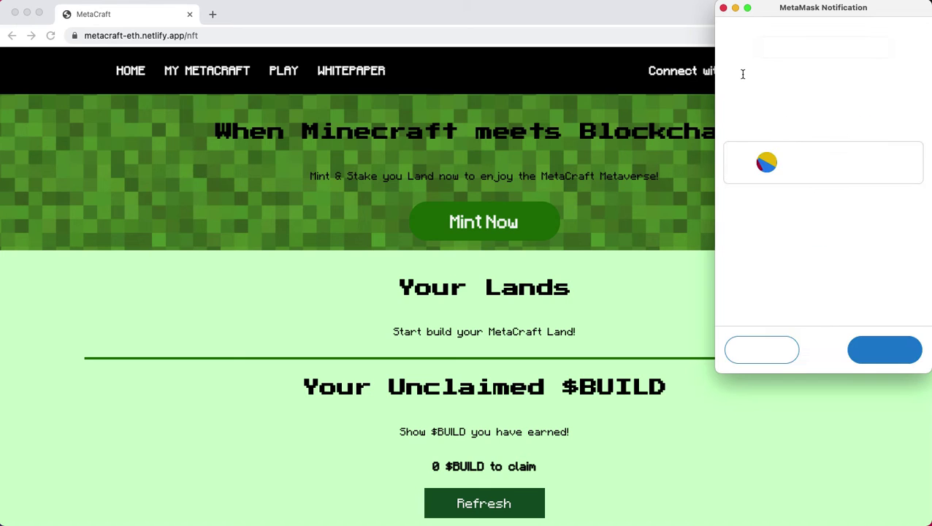
{"action": "left_click", "coordinate": [884, 351]}
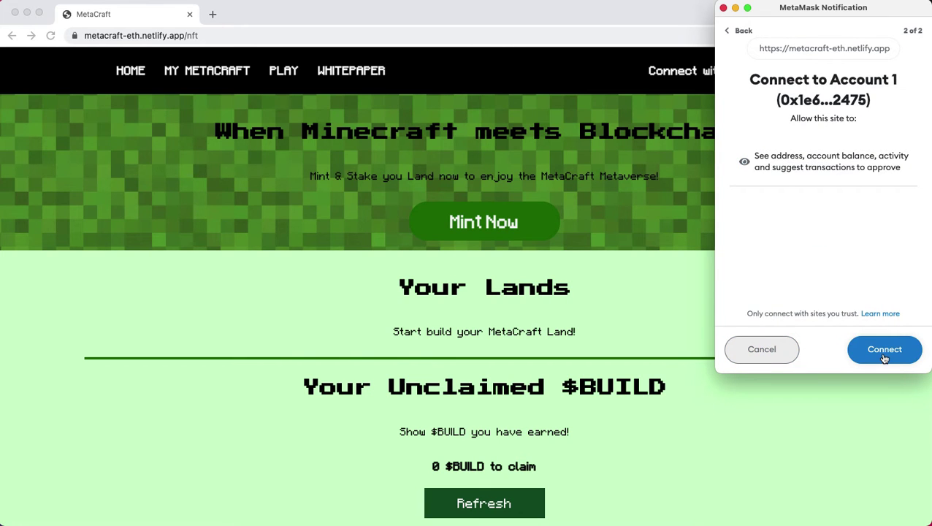
{"action": "left_click", "coordinate": [885, 351]}
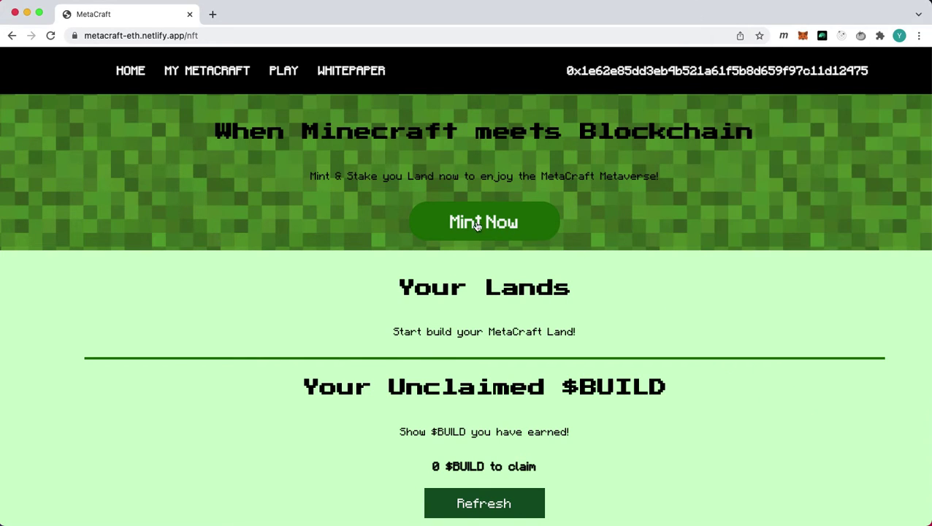
Step: Mint Land #1 and confirm the minting transaction in MetaMask
{"action": "left_click", "coordinate": [477, 224]}
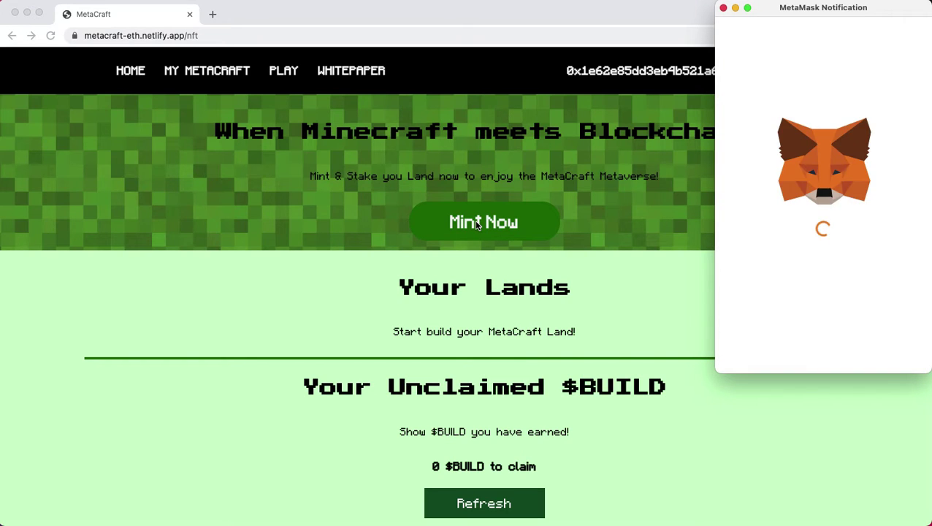
{"action": "left_click", "coordinate": [876, 355]}
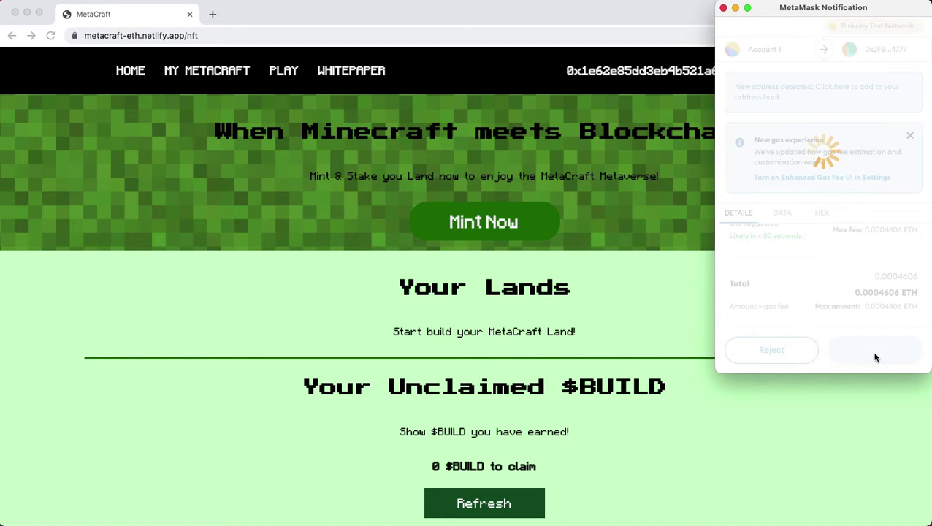
{"action": "scroll", "coordinate": [294, 347], "scroll_direction": "down", "scroll_amount": 2}
{"action": "scroll", "coordinate": [295, 347], "scroll_direction": "down", "scroll_amount": 1}
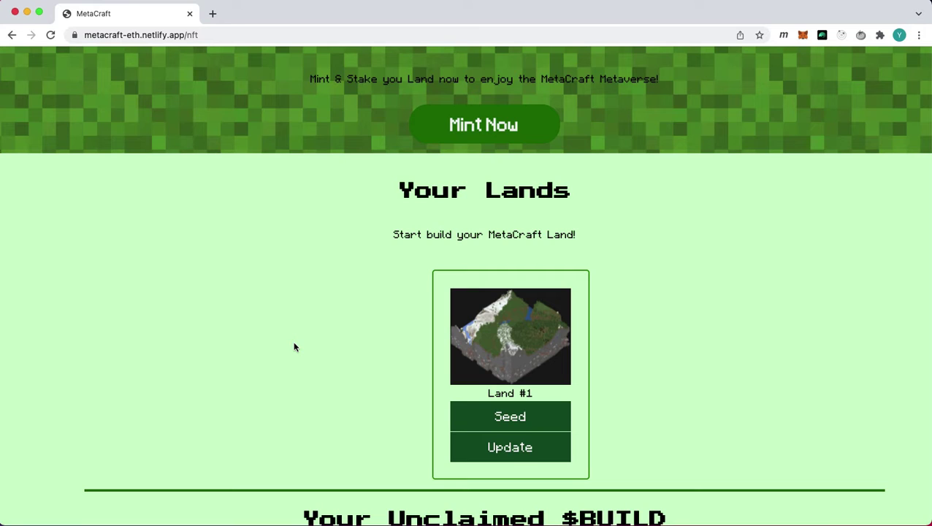
Step: Reveal Land #1's seed, select and copy 79311, then dismiss the alert
{"action": "scroll", "coordinate": [294, 347], "scroll_direction": "down", "scroll_amount": 1}
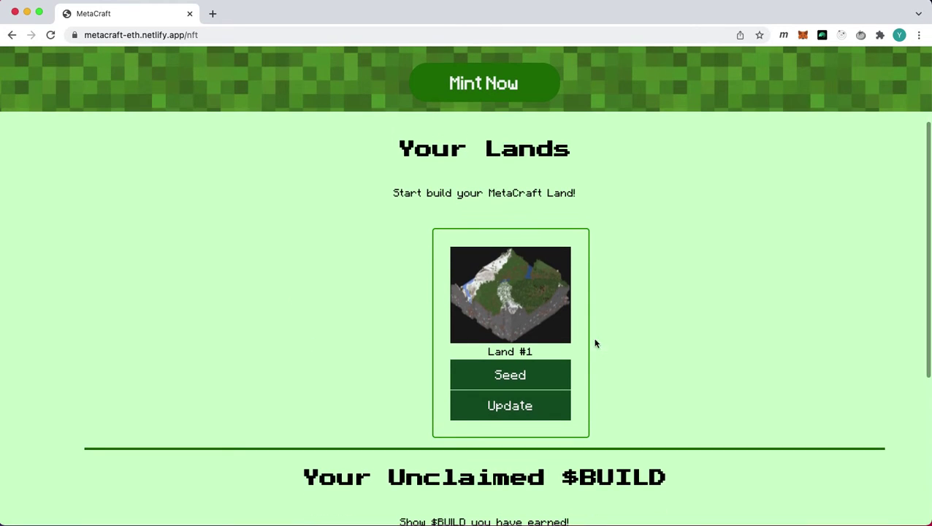
{"action": "left_click", "coordinate": [501, 382]}
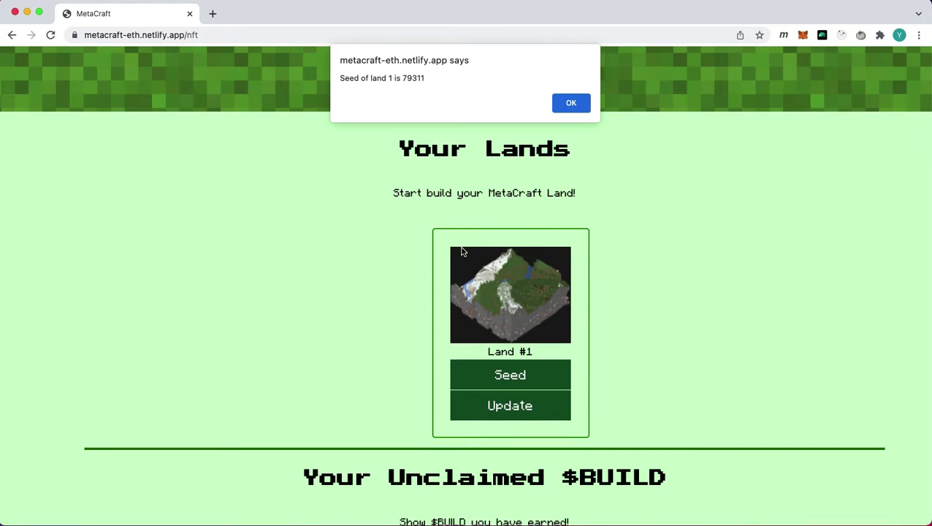
{"action": "left_click_drag", "start_coordinate": [434, 78], "coordinate": [401, 78]}
{"action": "key", "text": "super+c"}
{"action": "left_click", "coordinate": [580, 104]}
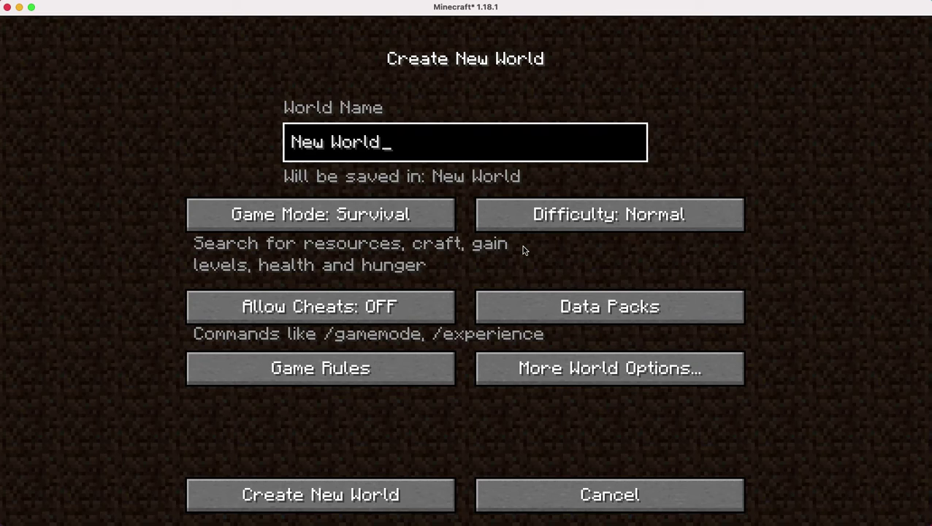
Step: Create a Minecraft world from pasted seed 79311 and walk forward into the forest
{"action": "left_click", "coordinate": [609, 366]}
{"action": "left_click", "coordinate": [411, 143]}
{"action": "key", "text": "super+v"}
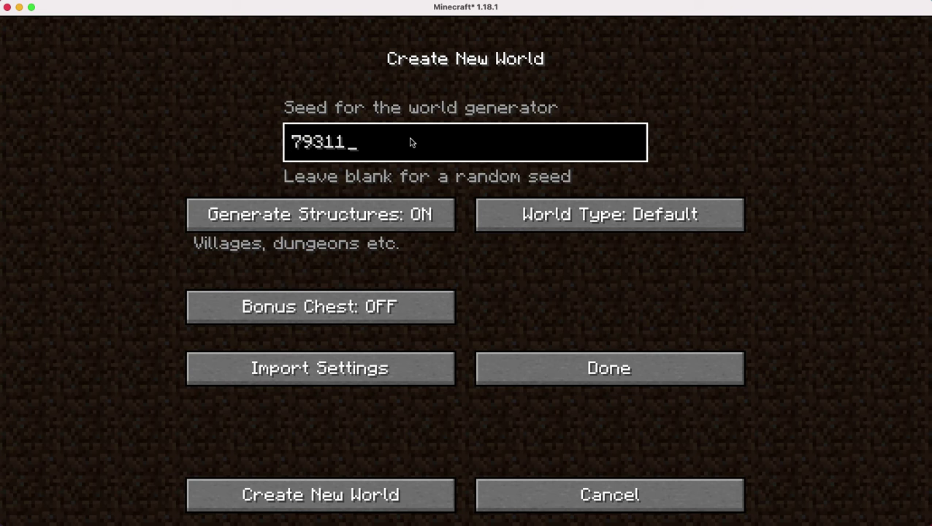
{"action": "left_click", "coordinate": [313, 496]}
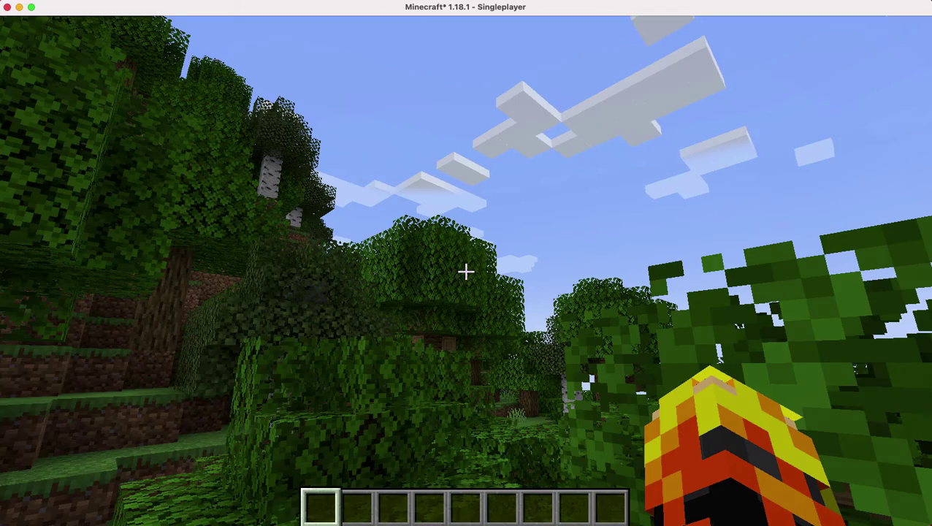
{"action": "key", "text": "w"}
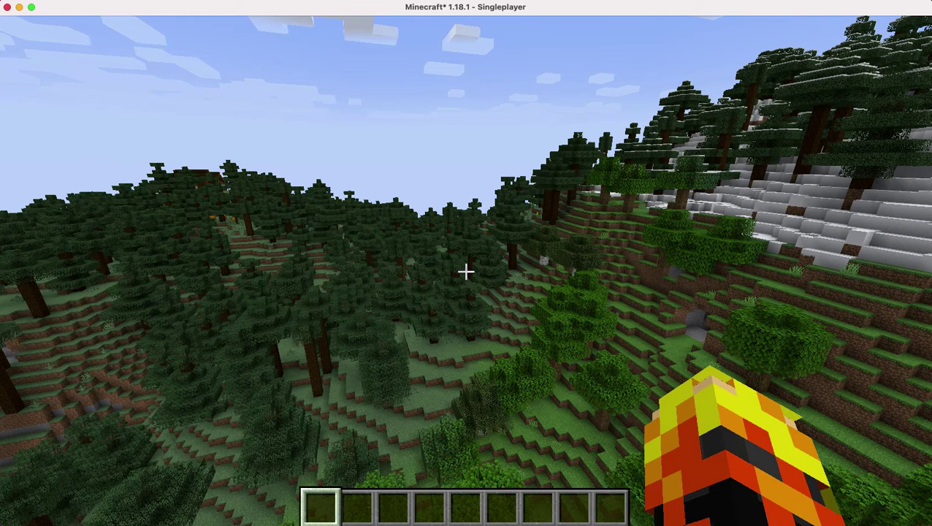
Step: Fill acacia planks from -80 120 -50 to 0 120 30, then save and quit
{"action": "type", "text": "/fill -80 120 -50 0 120 30 minecraft:acacia_planks"}
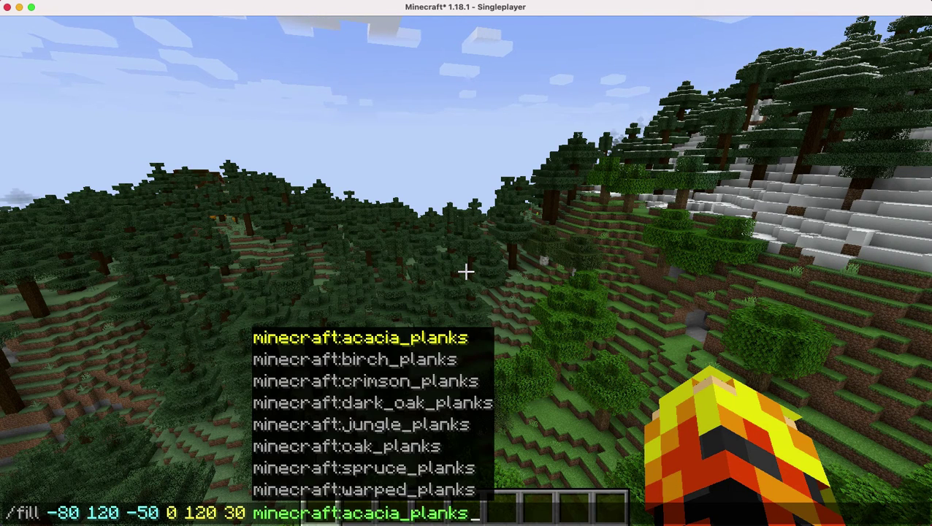
{"action": "key", "text": "Return"}
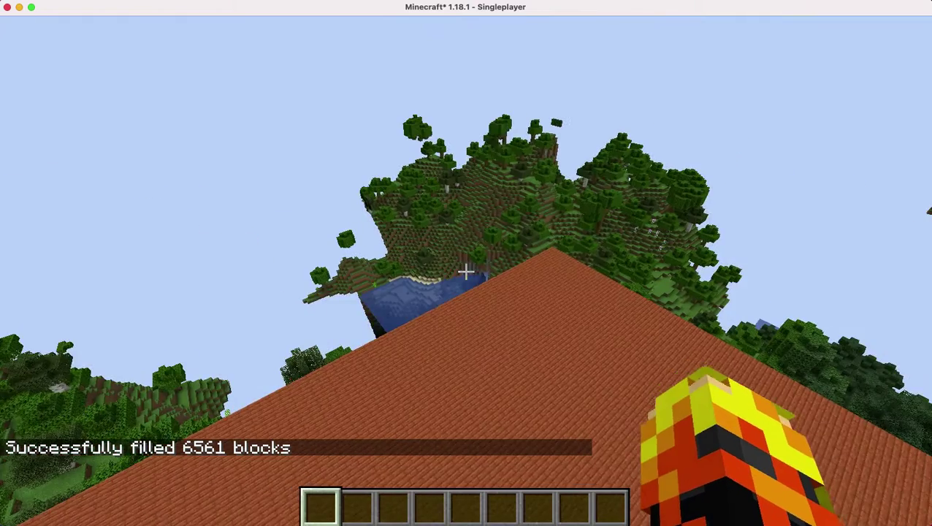
{"action": "key", "text": "Escape"}
{"action": "left_click", "coordinate": [439, 351]}
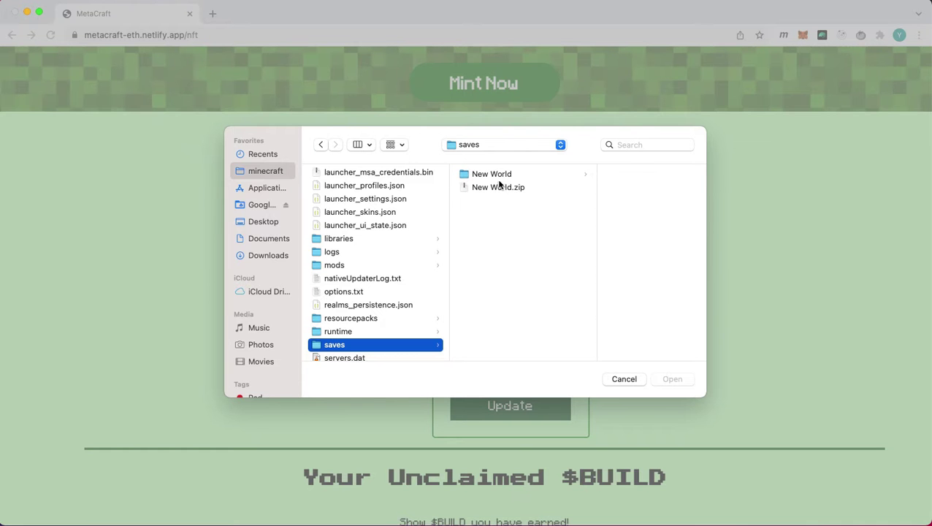
Step: Upload New World.zip to Land #1, confirm the NFT update, and reload the page
{"action": "left_click", "coordinate": [499, 187]}
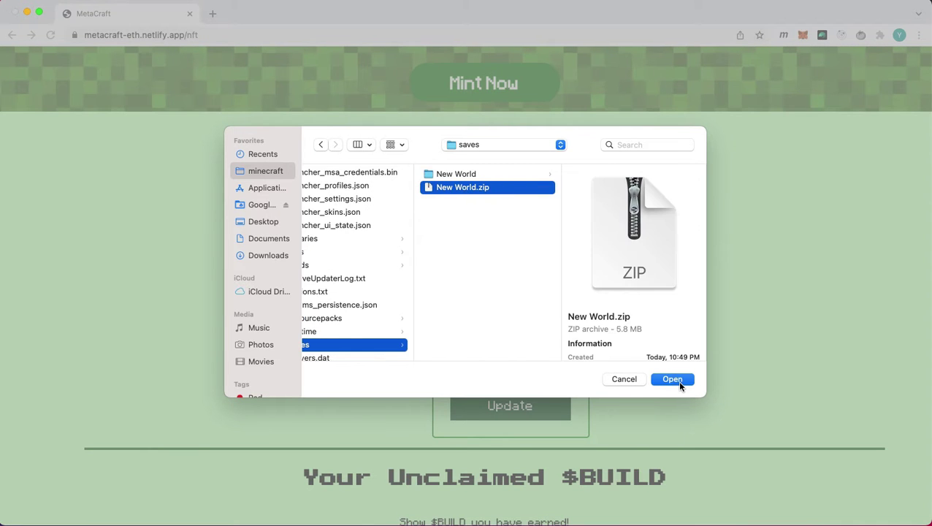
{"action": "left_click", "coordinate": [677, 383]}
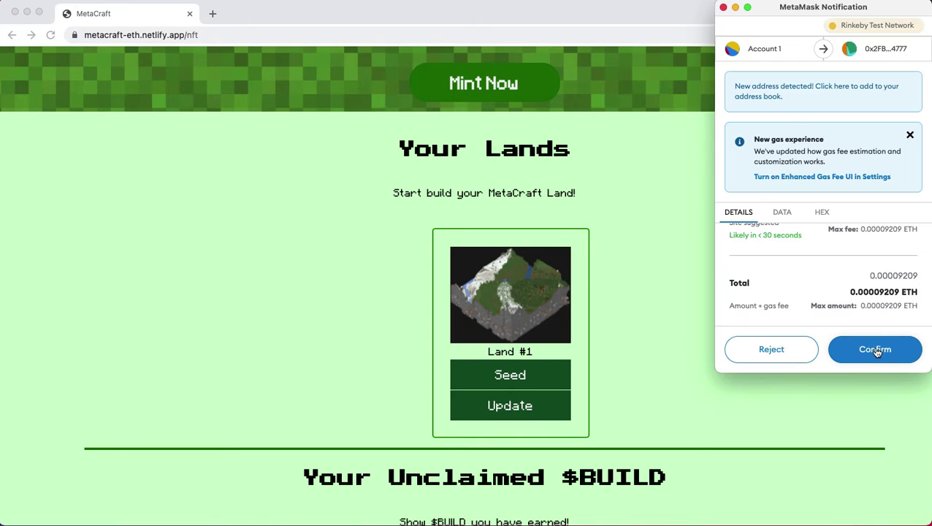
{"action": "key", "text": "Return"}
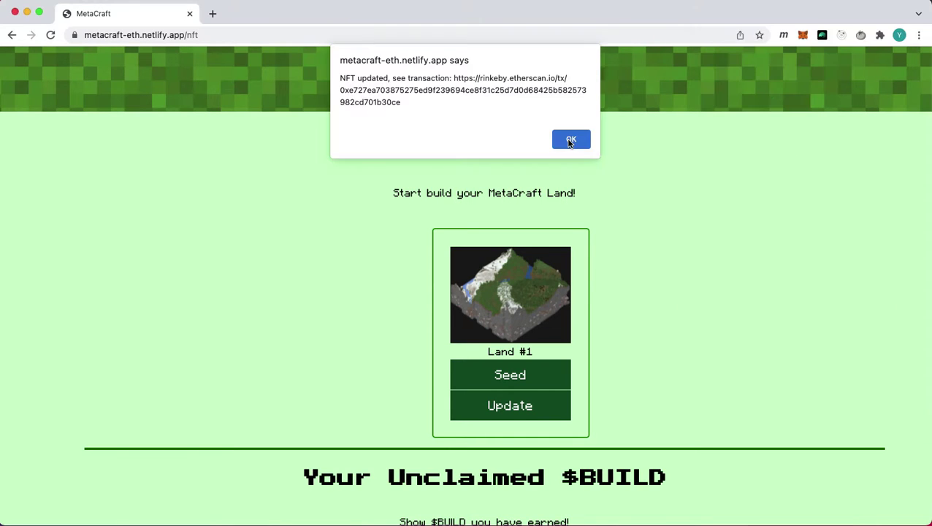
{"action": "left_click", "coordinate": [571, 140]}
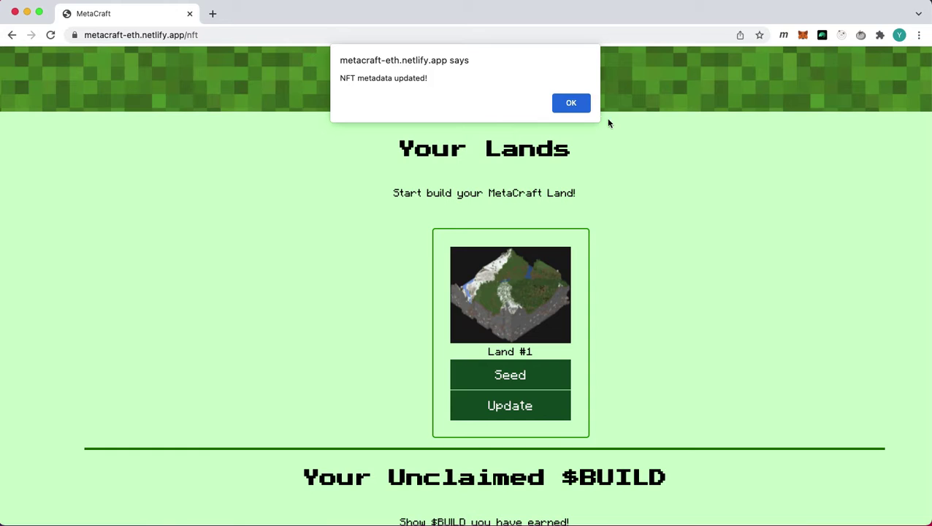
{"action": "left_click", "coordinate": [571, 103]}
{"action": "left_click", "coordinate": [51, 34]}
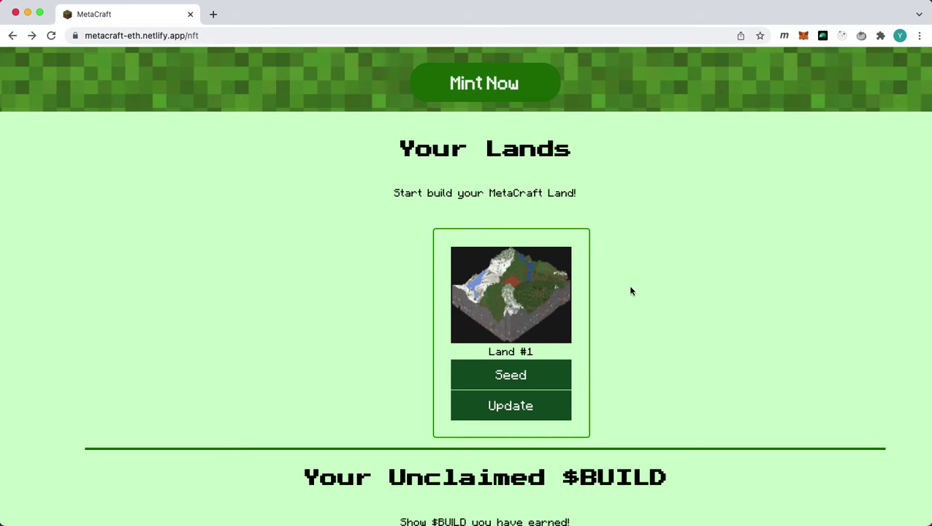
Step: Go to the Playable Lands page and choose Play Now on the Glass House card
{"action": "scroll", "coordinate": [631, 290], "scroll_direction": "up", "scroll_amount": 4}
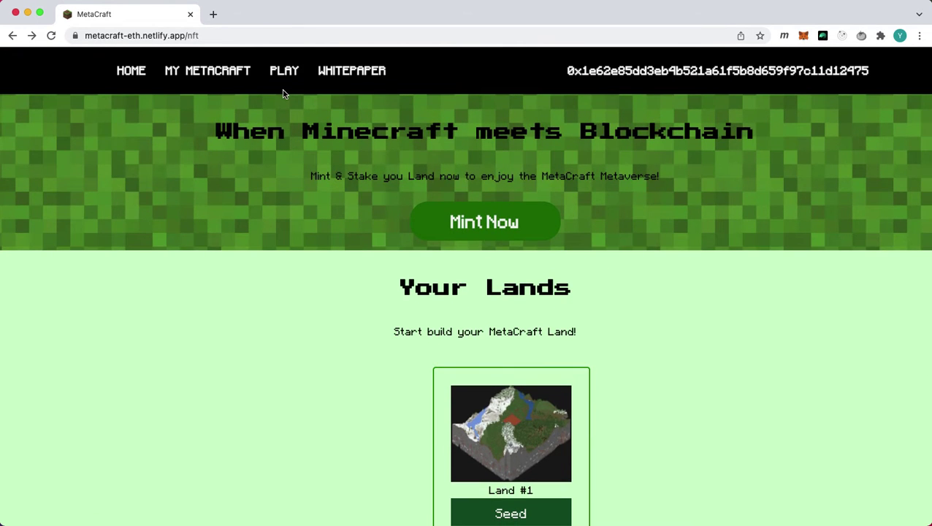
{"action": "left_click", "coordinate": [280, 74]}
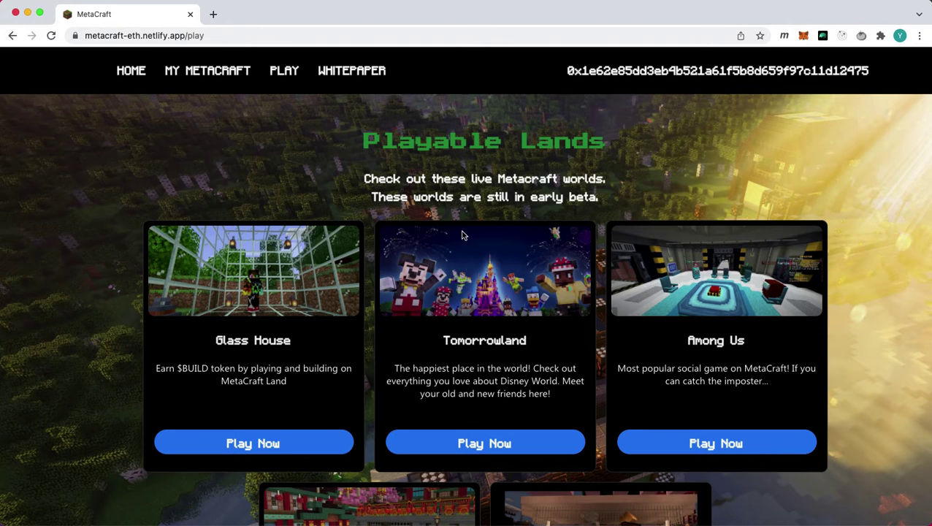
{"action": "scroll", "coordinate": [462, 234], "scroll_direction": "down", "scroll_amount": 2}
{"action": "scroll", "coordinate": [461, 234], "scroll_direction": "down", "scroll_amount": 4}
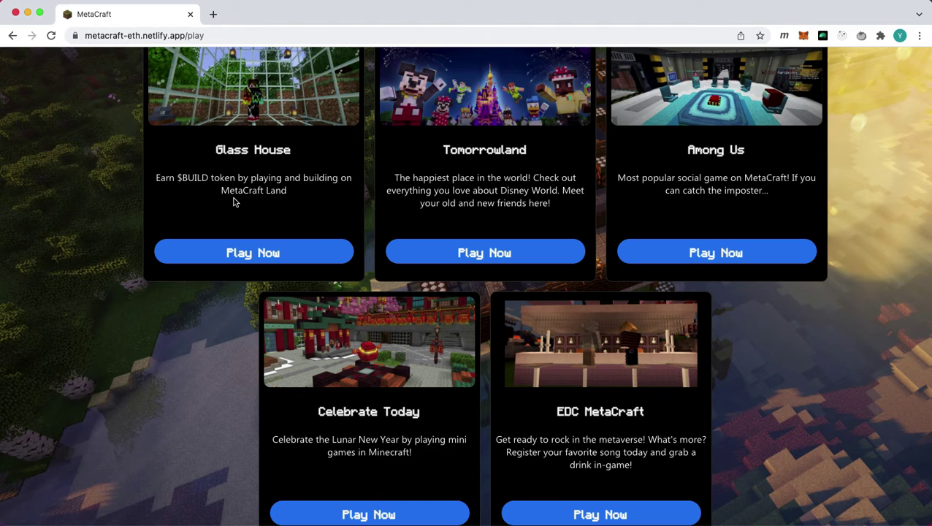
{"action": "left_click", "coordinate": [248, 254]}
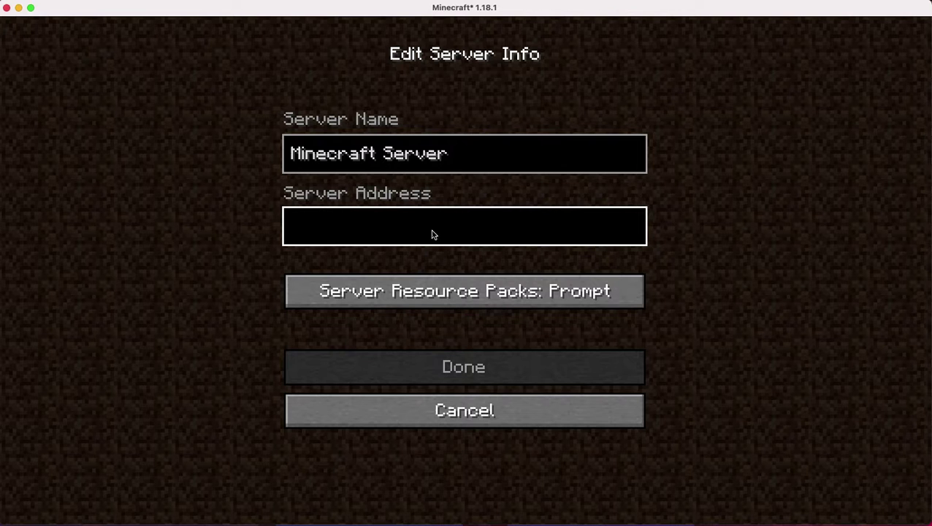
Step: Save a server entry with the Glass House address 18.219.218.172
{"action": "type", "text": "18.219.218.172"}
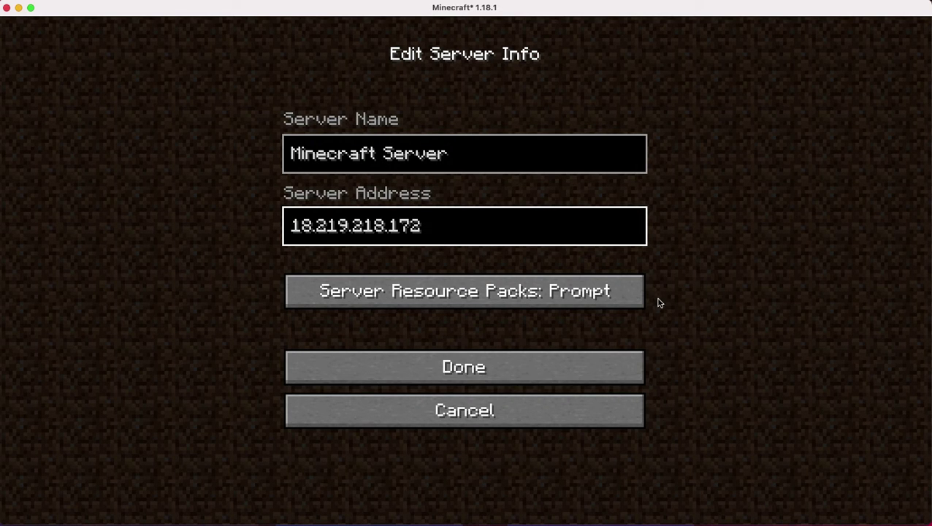
{"action": "left_click", "coordinate": [536, 367]}
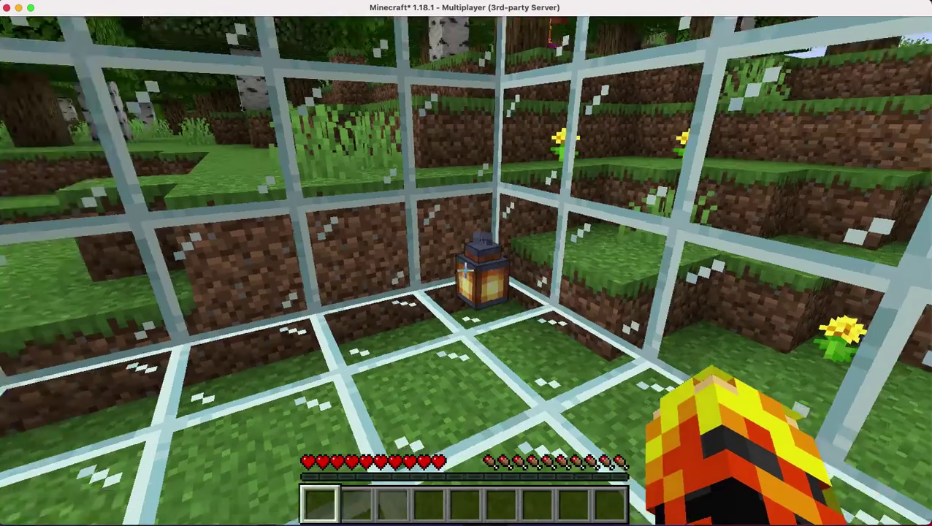
Step: Run /verify in chat and open the returned verification link in the browser
{"action": "key", "text": "slash"}
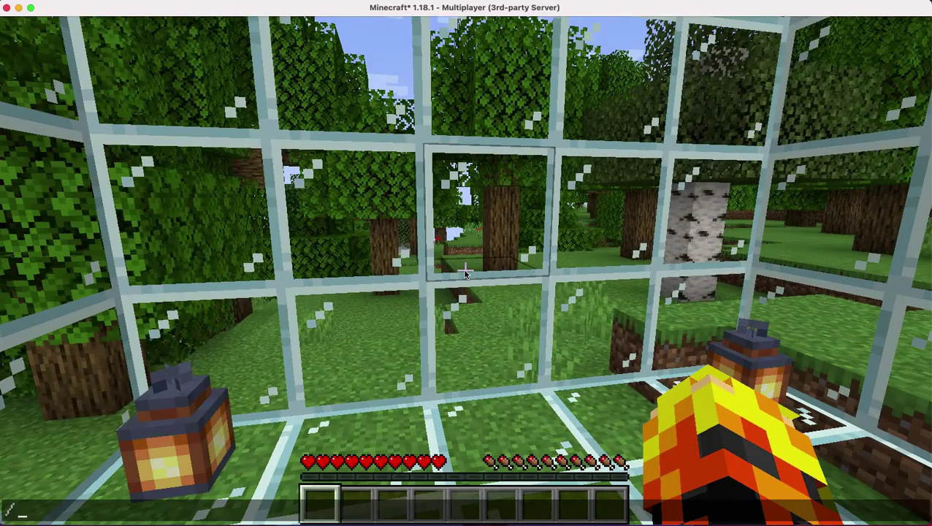
{"action": "type", "text": "verify"}
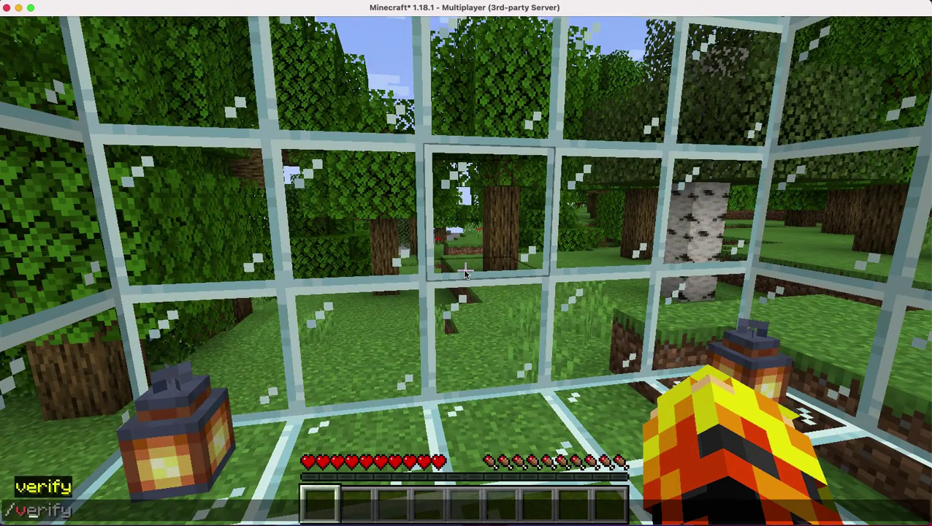
{"action": "key", "text": "Tab"}
{"action": "key", "text": "Return"}
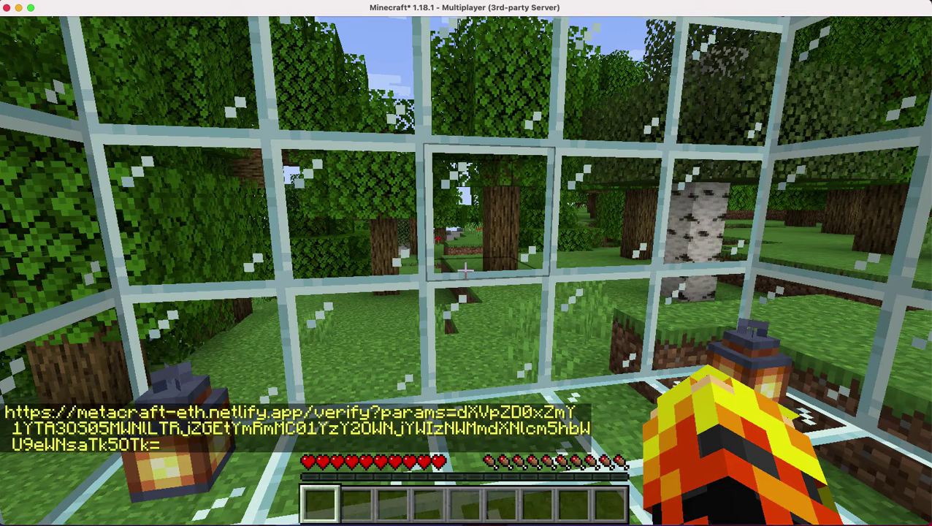
{"action": "key", "text": "t"}
{"action": "left_click", "coordinate": [307, 428]}
{"action": "left_click", "coordinate": [305, 294]}
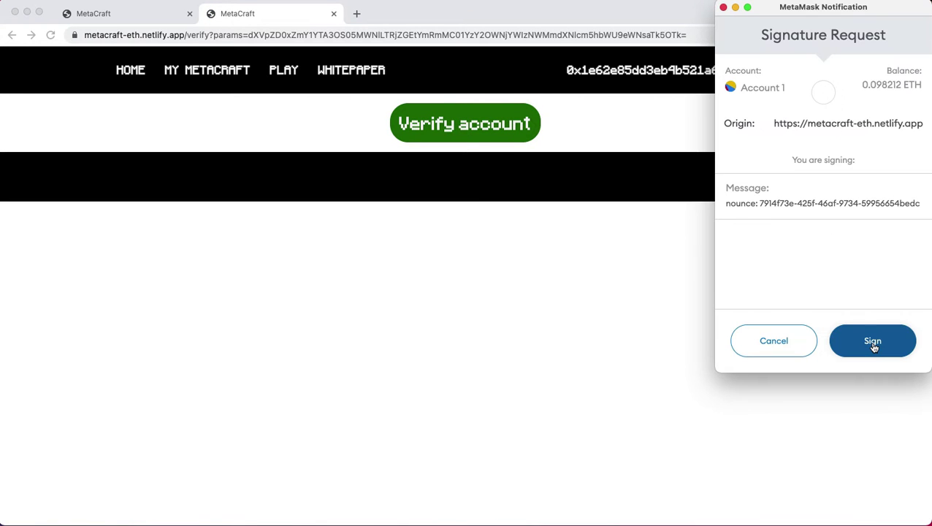
Step: Sign the MetaMask verification request and switch back to Minecraft
{"action": "left_click", "coordinate": [873, 344]}
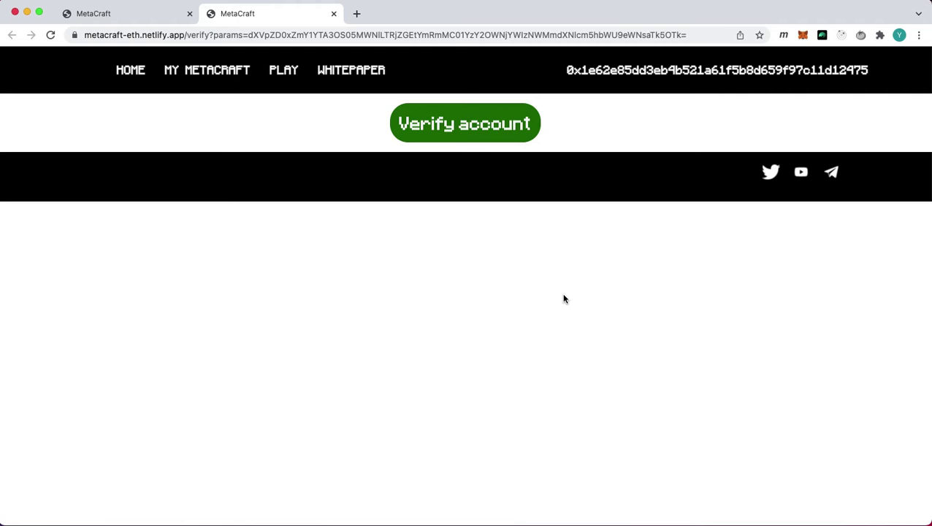
{"action": "key", "text": "super+Tab"}
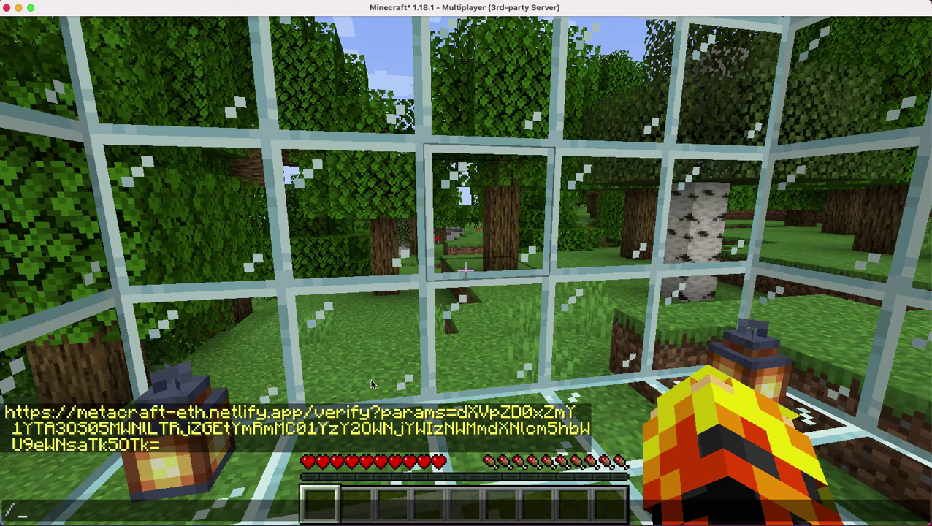
Step: Send /login in chat to verify the account on Glass House, then disconnect from the server
{"action": "type", "text": "logi"}
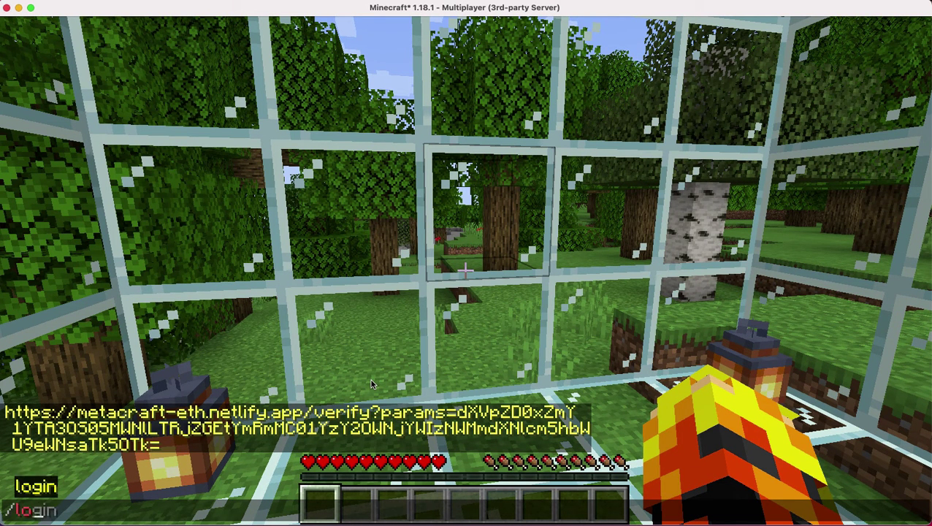
{"action": "type", "text": "n"}
{"action": "key", "text": "Return"}
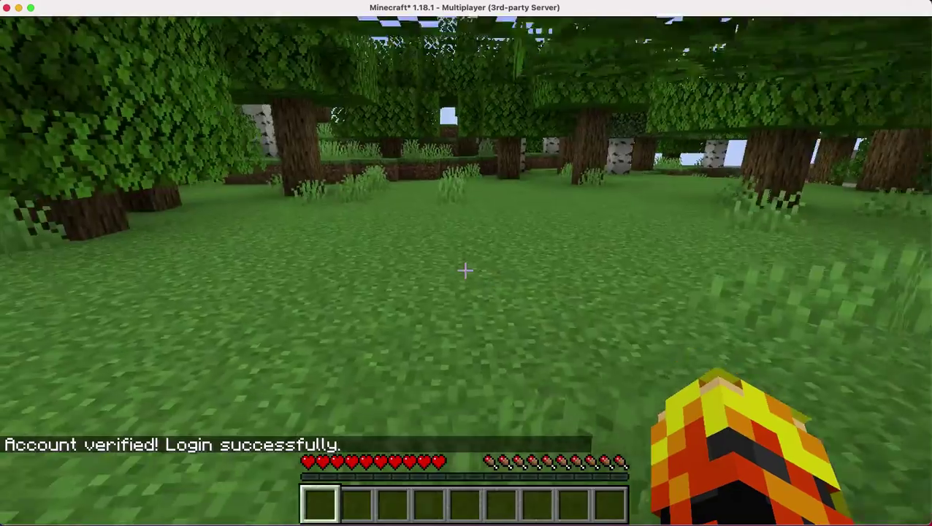
{"action": "key", "text": "Escape"}
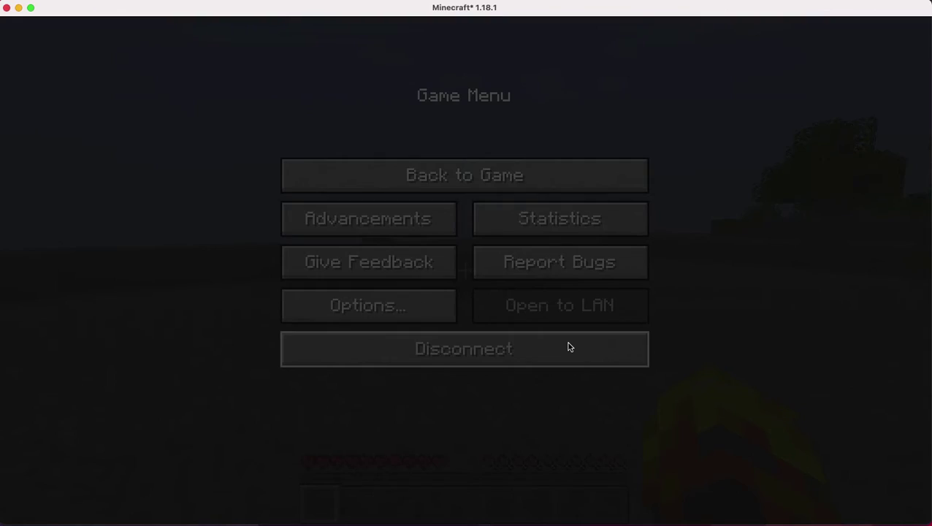
{"action": "left_click", "coordinate": [569, 346]}
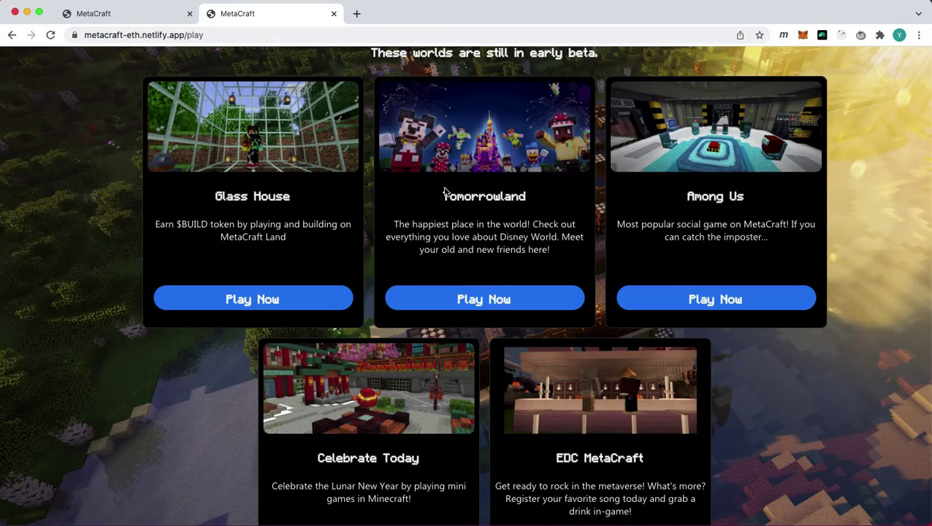
Step: Claim the 0.00137 unclaimed $BUILD on My MetaCraft and confirm the transaction in MetaMask
{"action": "scroll", "coordinate": [481, 194], "scroll_direction": "up", "scroll_amount": 1}
{"action": "scroll", "coordinate": [481, 193], "scroll_direction": "up", "scroll_amount": 3}
{"action": "left_click", "coordinate": [206, 73]}
{"action": "scroll", "coordinate": [647, 306], "scroll_direction": "down", "scroll_amount": 2}
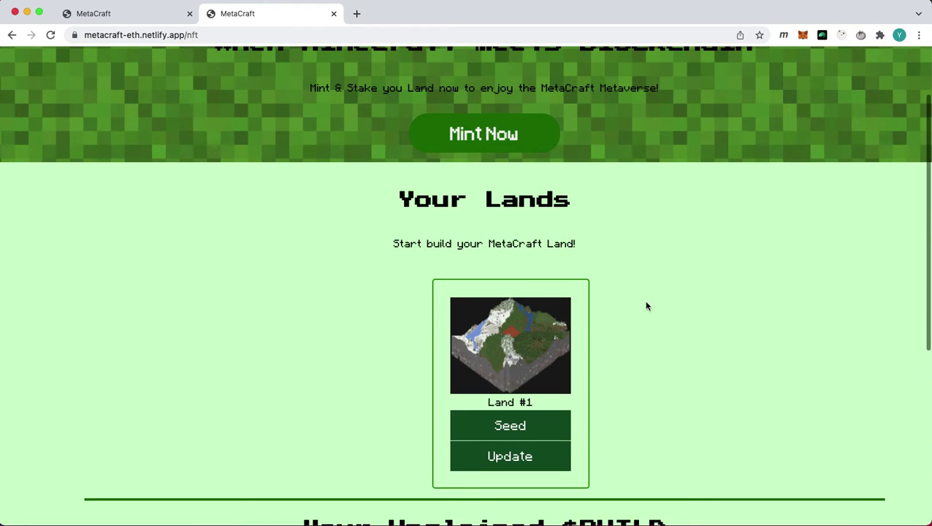
{"action": "scroll", "coordinate": [647, 306], "scroll_direction": "down", "scroll_amount": 3}
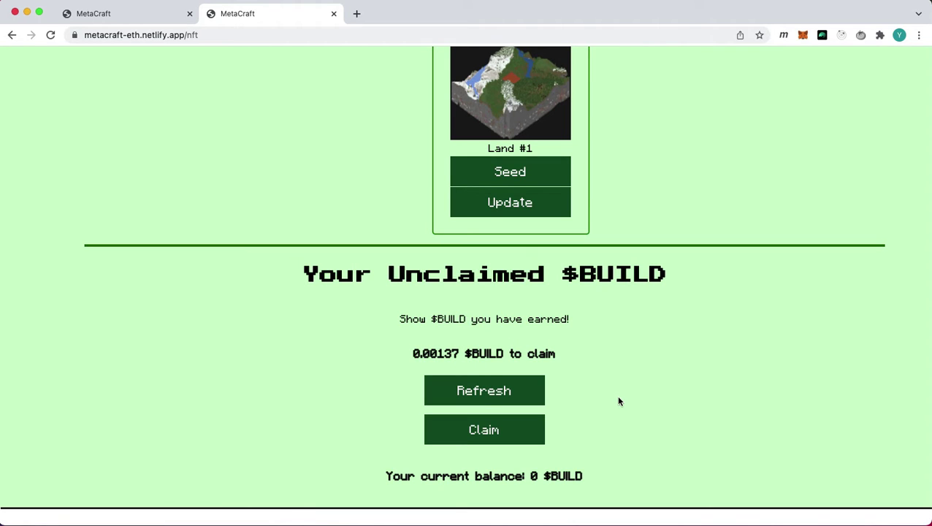
{"action": "left_click", "coordinate": [484, 431]}
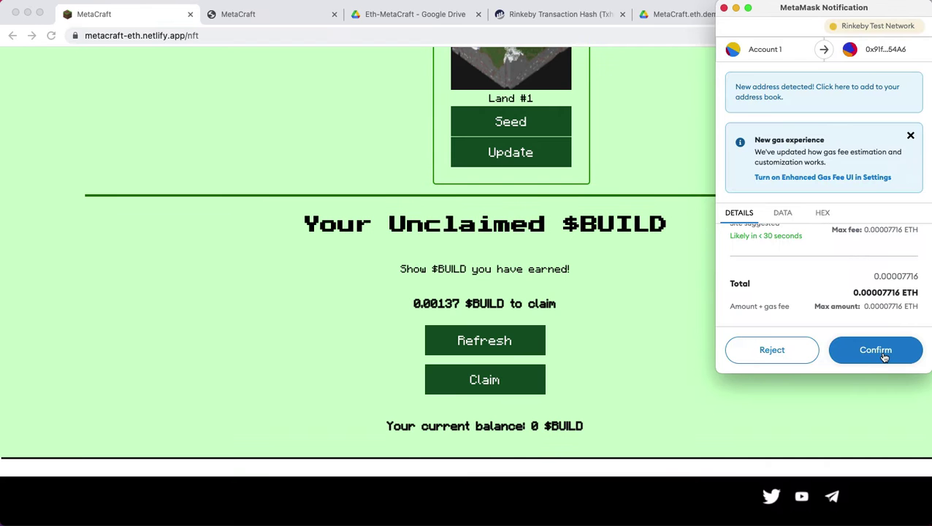
{"action": "left_click", "coordinate": [876, 350]}
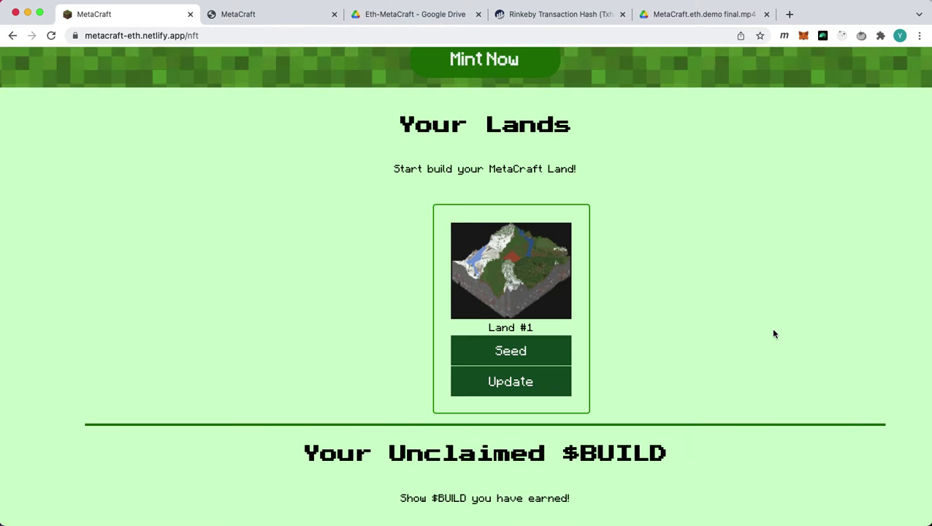
{"action": "scroll", "coordinate": [775, 334], "scroll_direction": "down", "scroll_amount": 4}
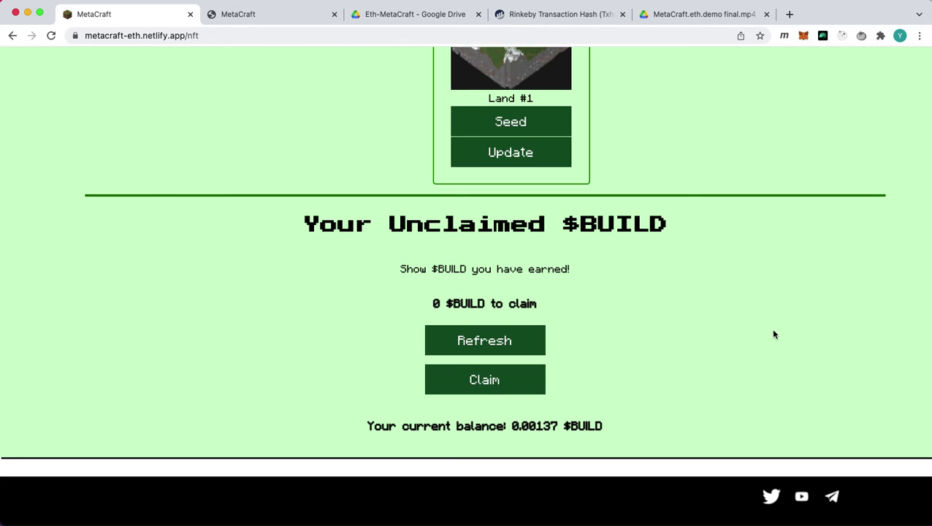